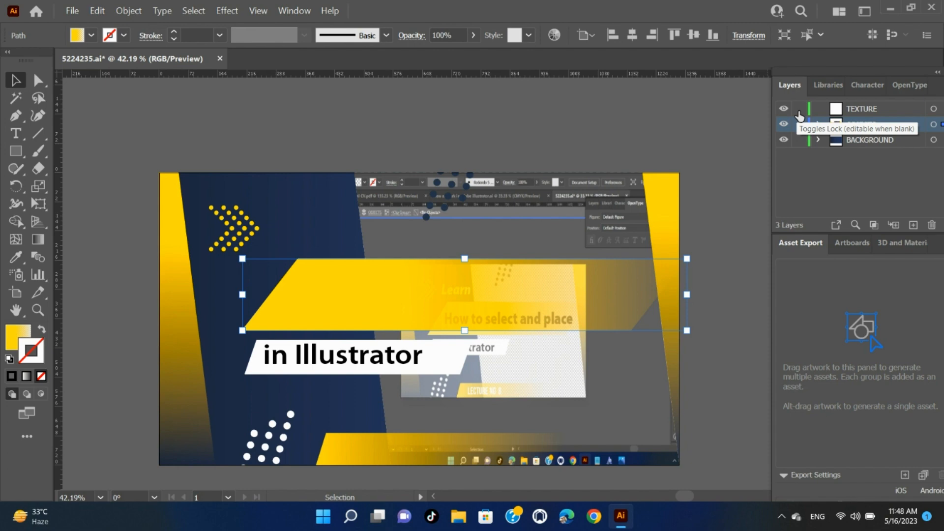
Step: Lock and unlock the TEXTURE layer
left_click(799, 109)
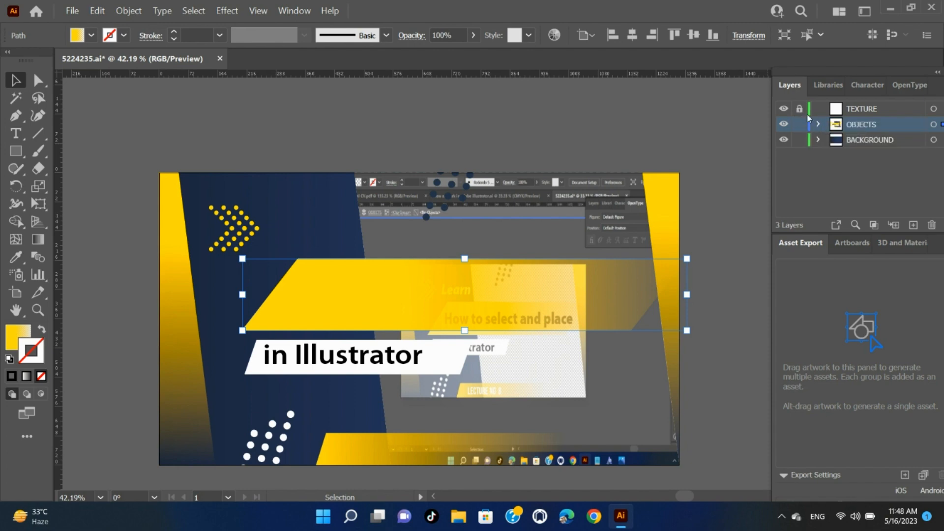
left_click(799, 109)
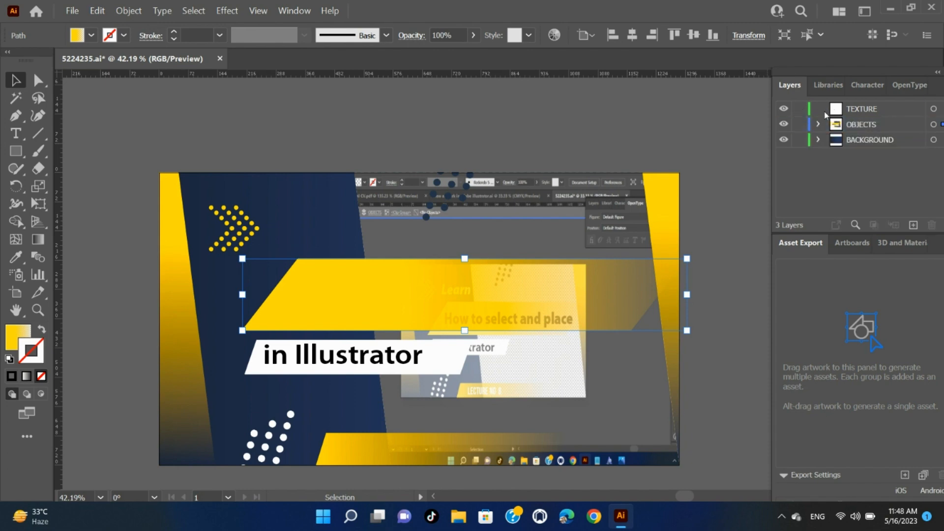
left_click(898, 111)
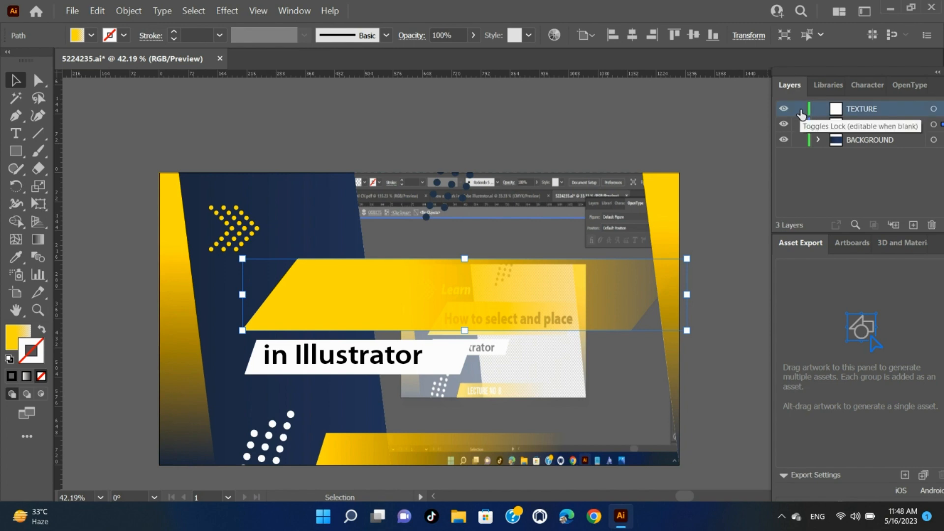
left_click(800, 110)
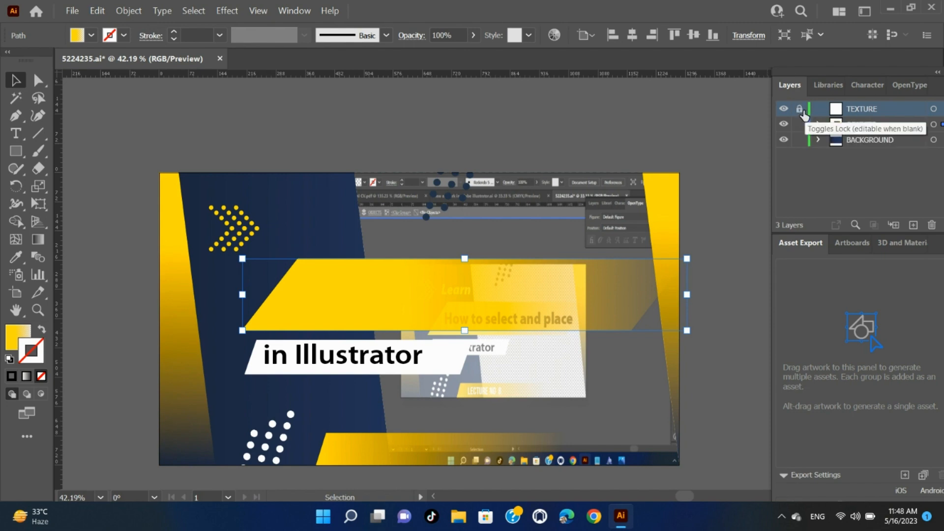
left_click(800, 109)
Step: Expand the OBJECTS layer, look through its sublayers, and collapse it
left_click(819, 124)
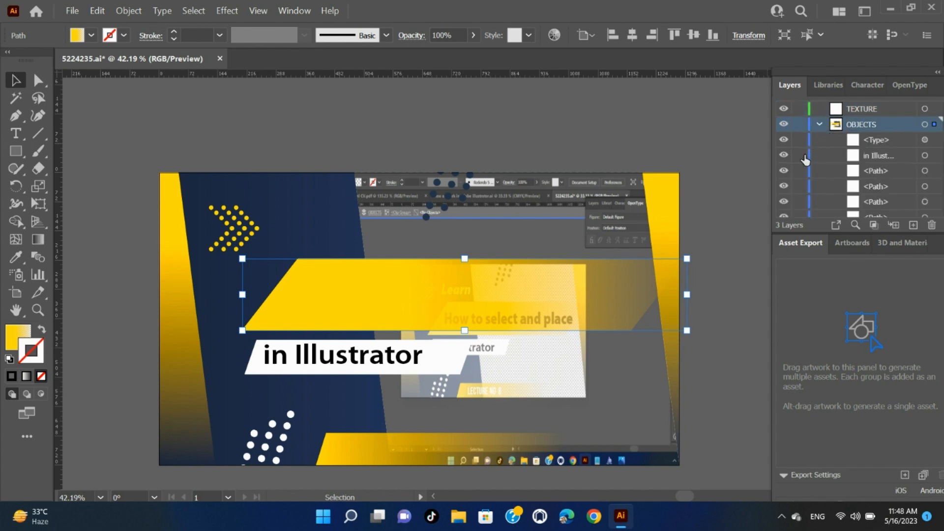
mouse_move(801, 150)
left_mouse_down()
mouse_move(799, 209)
mouse_move(802, 140)
left_mouse_up()
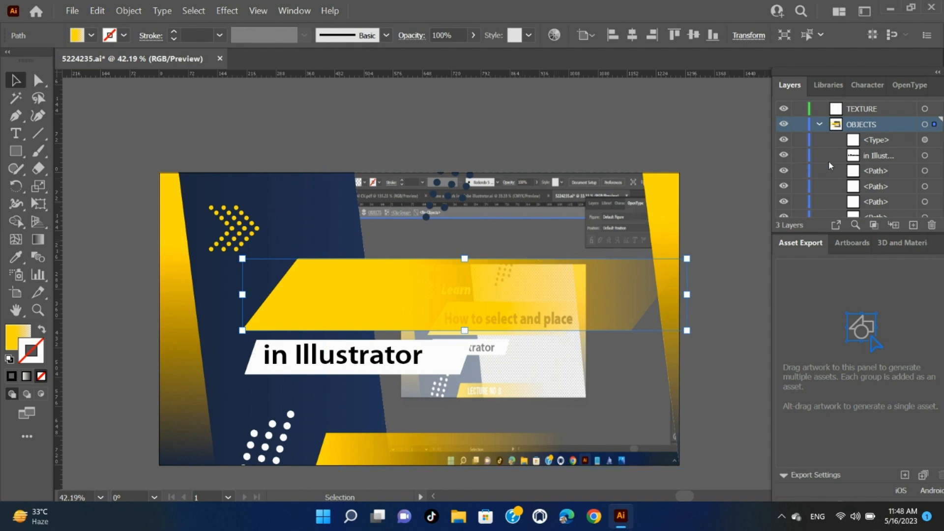
scroll(917, 186, "down", 3)
scroll(914, 182, "up", 3)
left_click(820, 124)
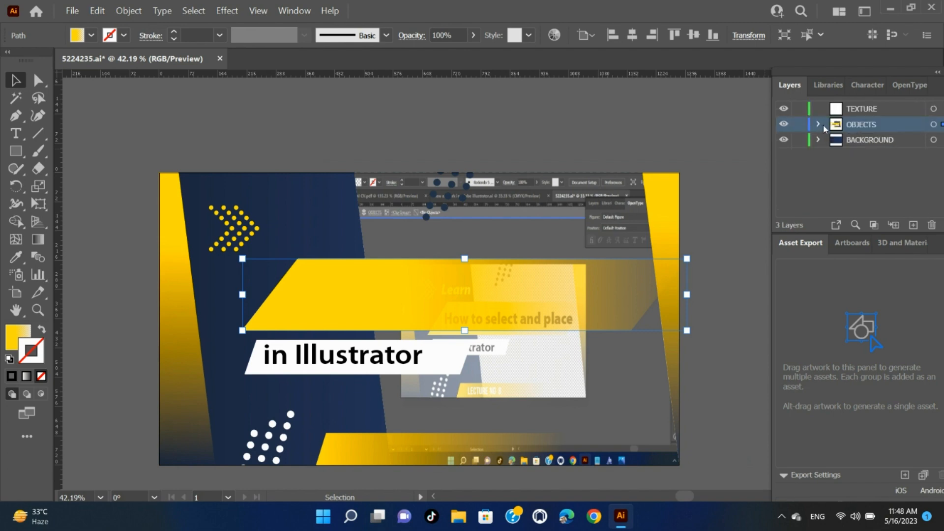
Step: Expand the OBJECTS layer and toggle the lock on the large yellow banner's path
left_click(819, 125)
scroll(845, 168, "down", 3)
scroll(845, 170, "down", 3)
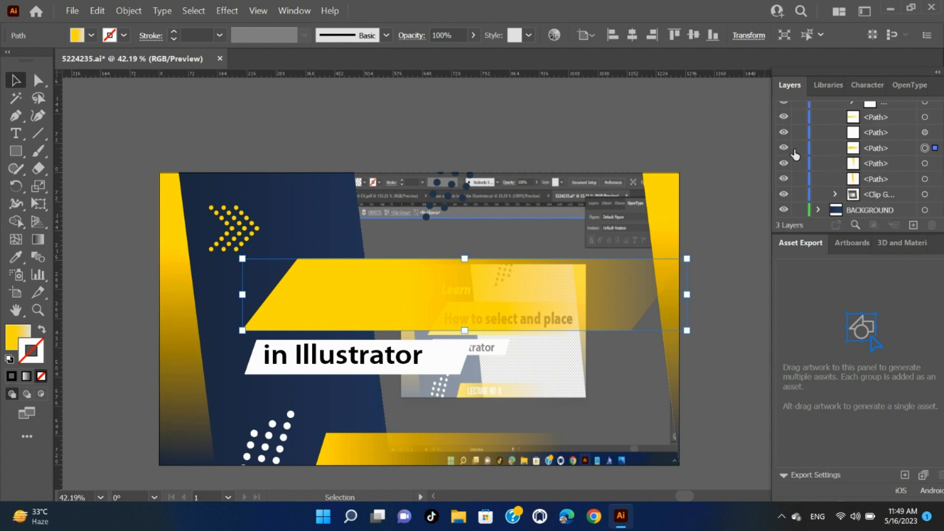
left_click(799, 148)
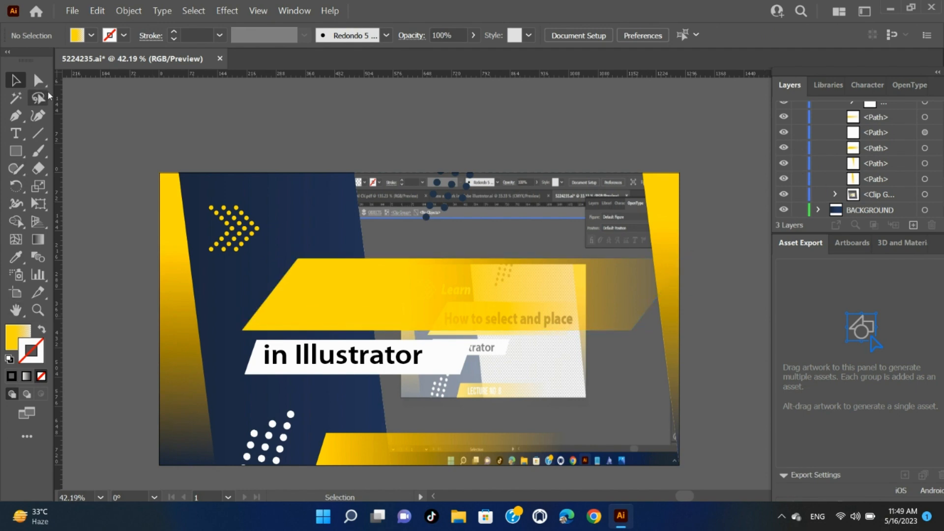
Step: Select the large yellow banner and lock all artwork above it
left_click(310, 319)
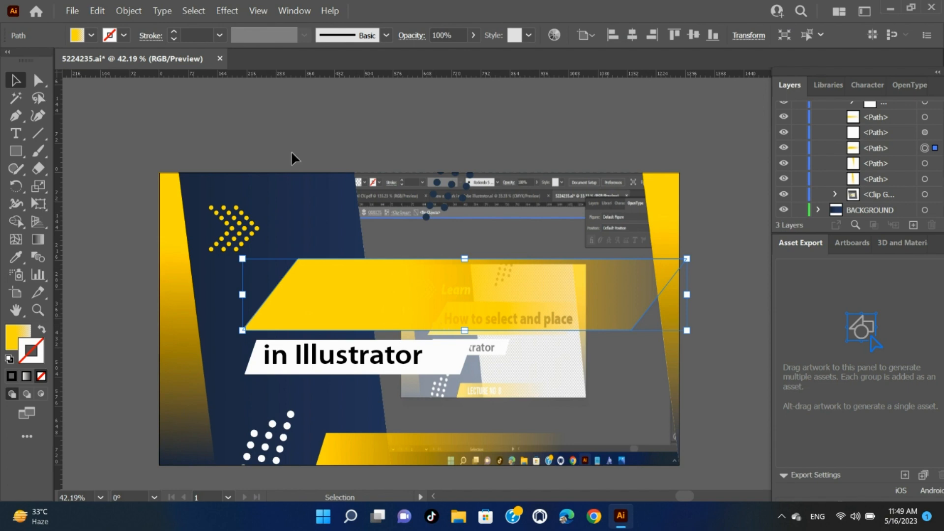
left_click(134, 11)
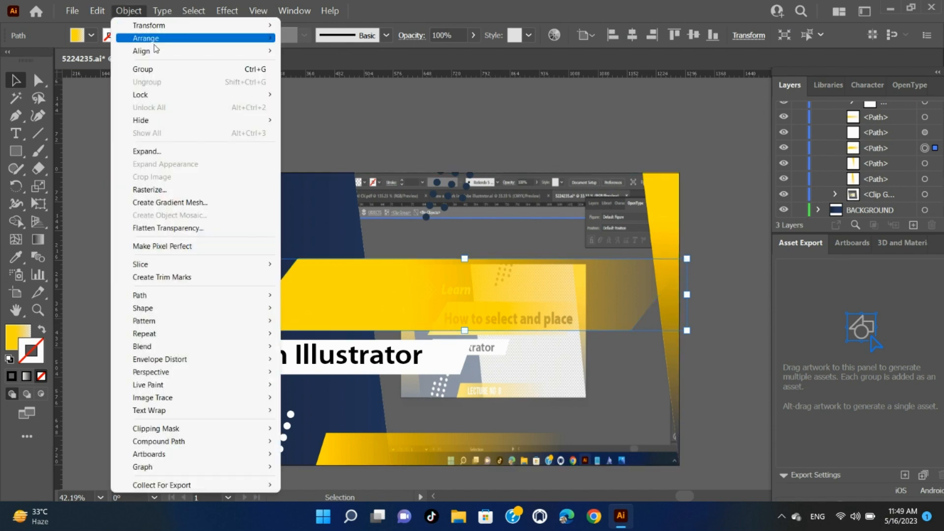
mouse_move(176, 96)
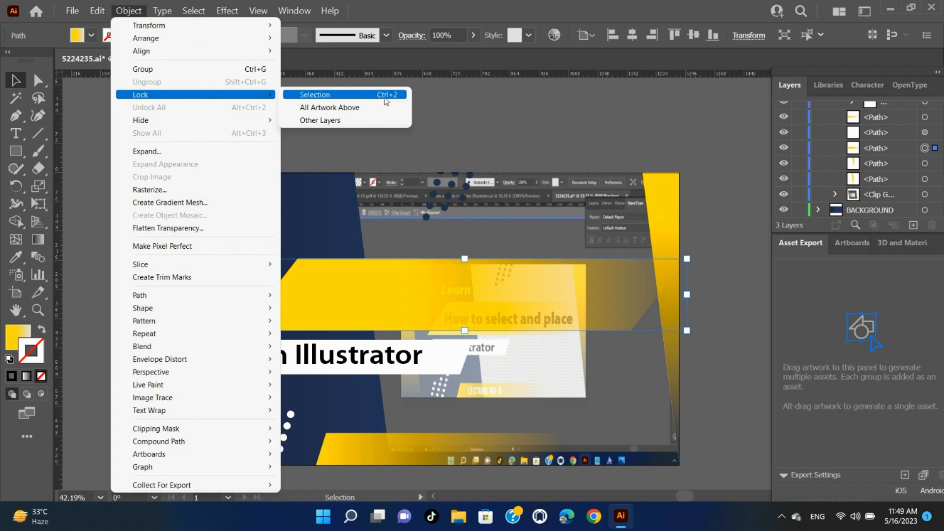
left_click(363, 107)
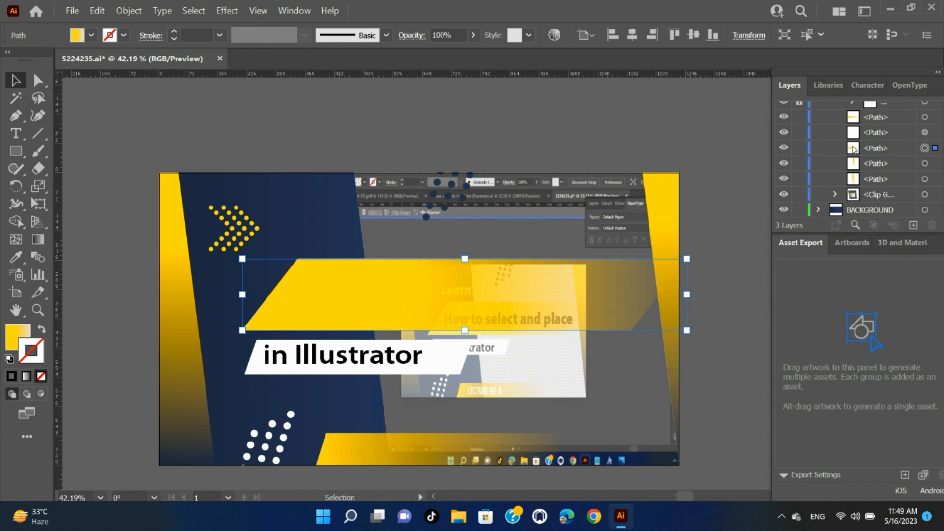
Step: Lock the large yellow banner's path, unlock all locked artwork at once, and clear the selection
left_click(800, 148)
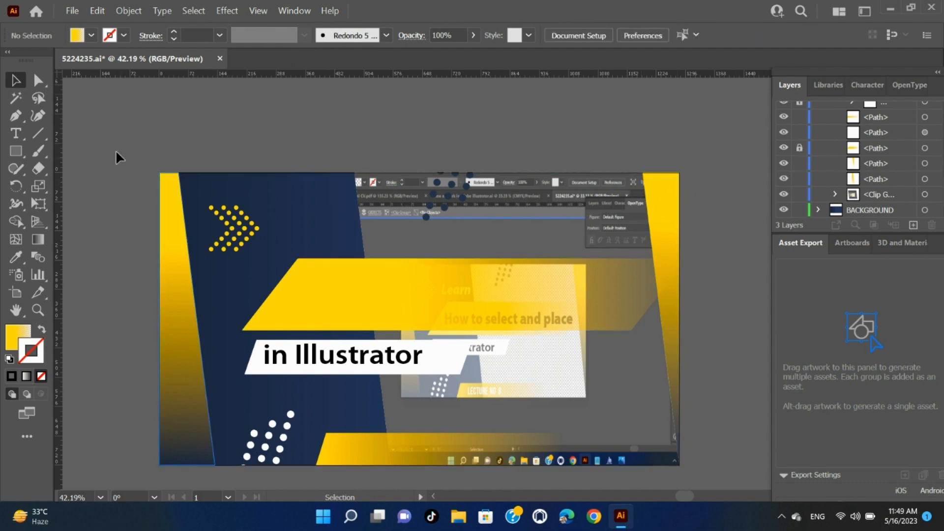
left_click(127, 10)
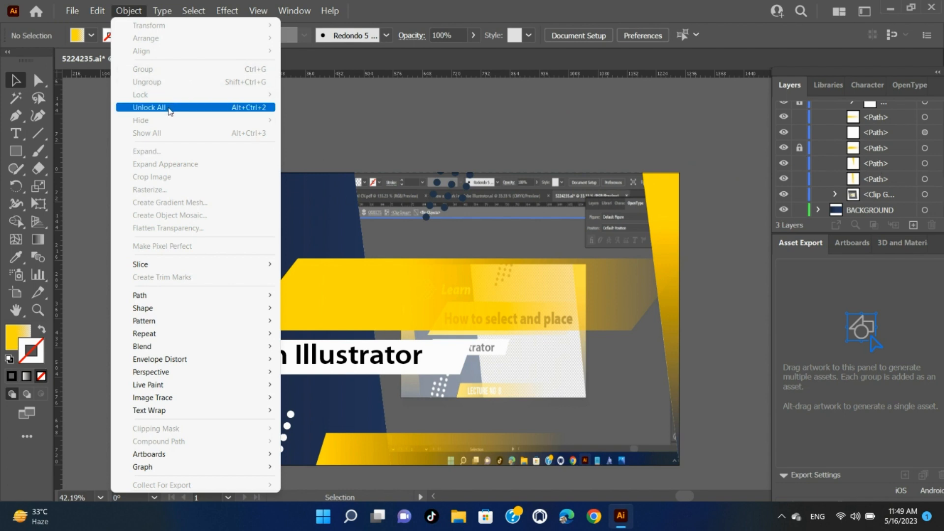
left_click(234, 113)
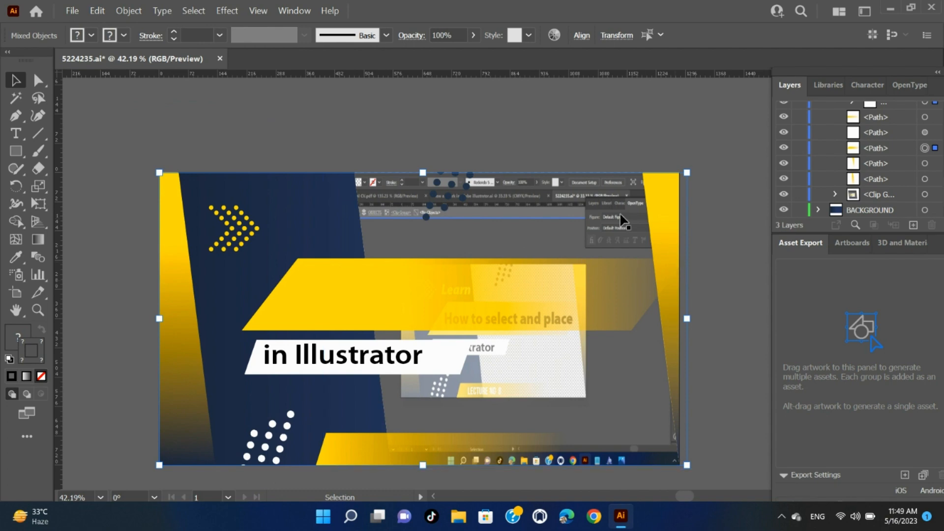
left_click(566, 140)
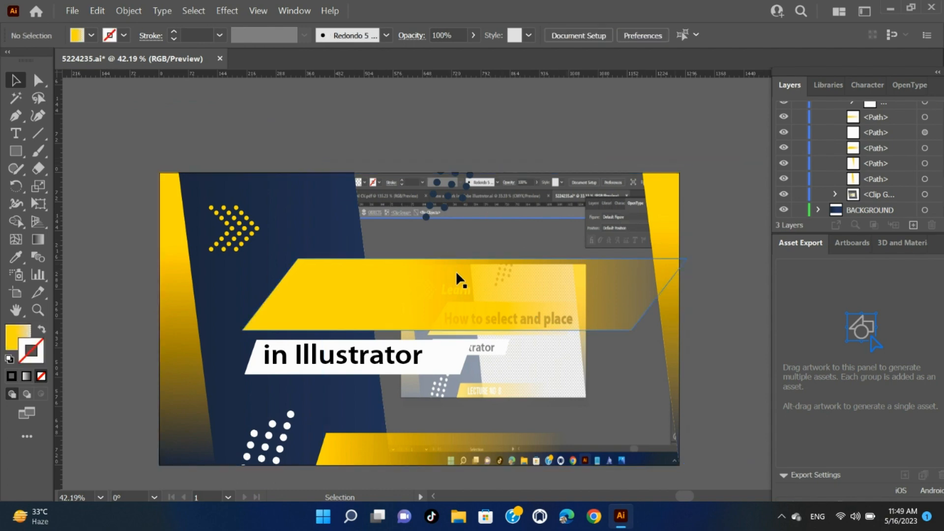
Step: Unlock the large yellow banner's path within the OBJECTS layer and select the banner on the artboard
left_click(453, 285)
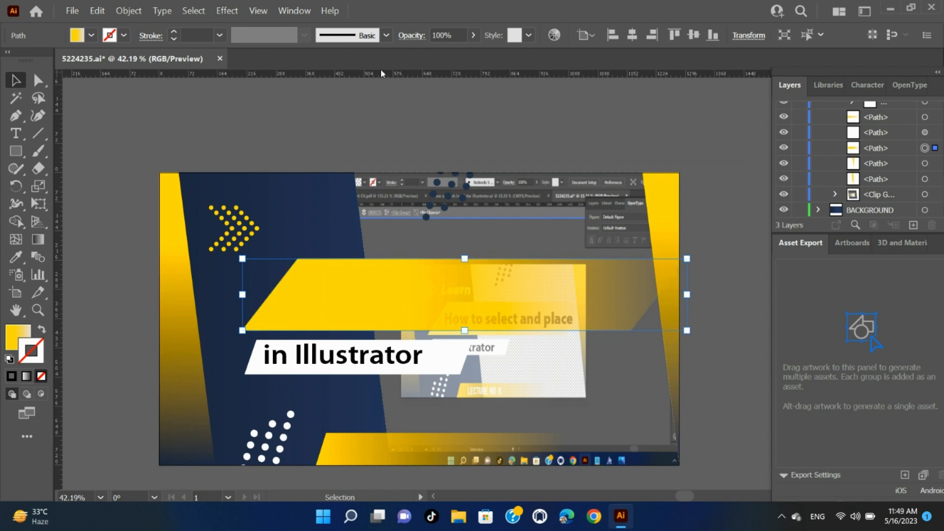
left_click(126, 11)
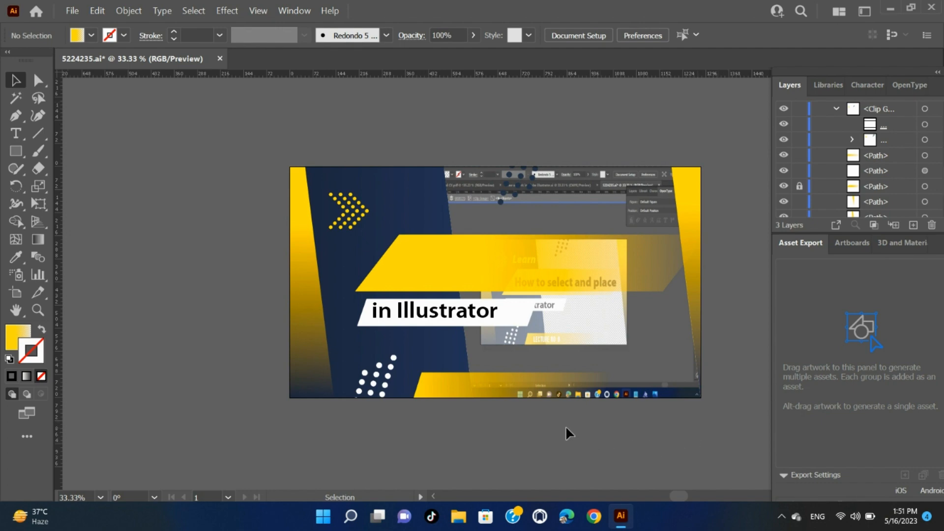
left_click(799, 186)
left_click(554, 289)
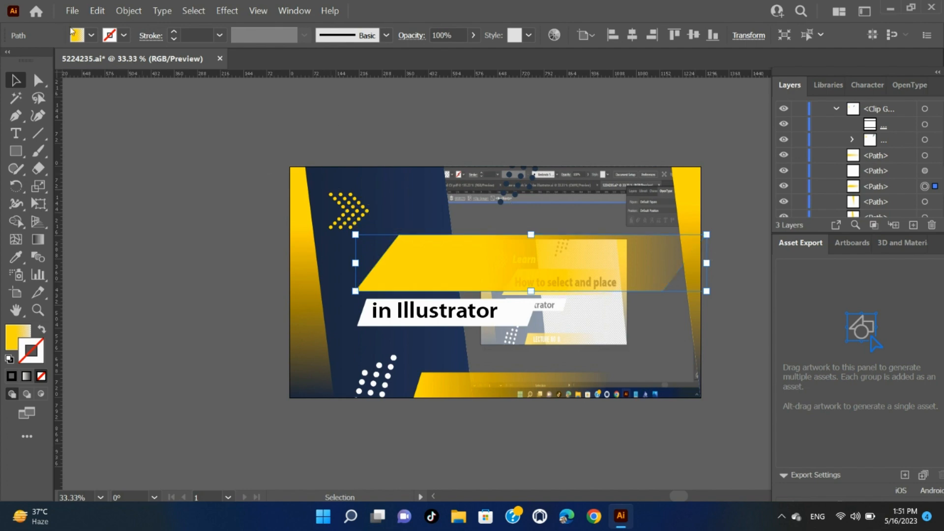
Step: Keep Select and Unlock objects on canvas enabled in the Selection & Anchor Display preferences
left_click(94, 12)
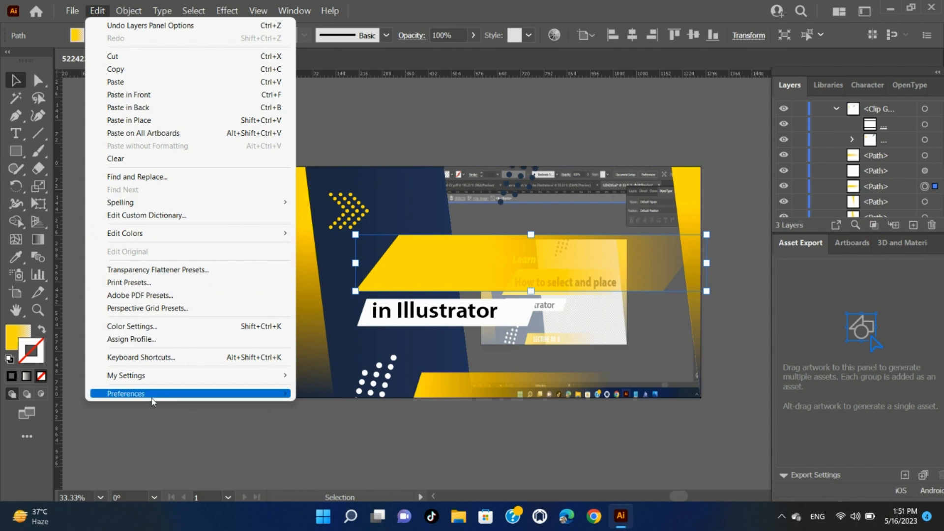
mouse_move(196, 394)
left_click(377, 228)
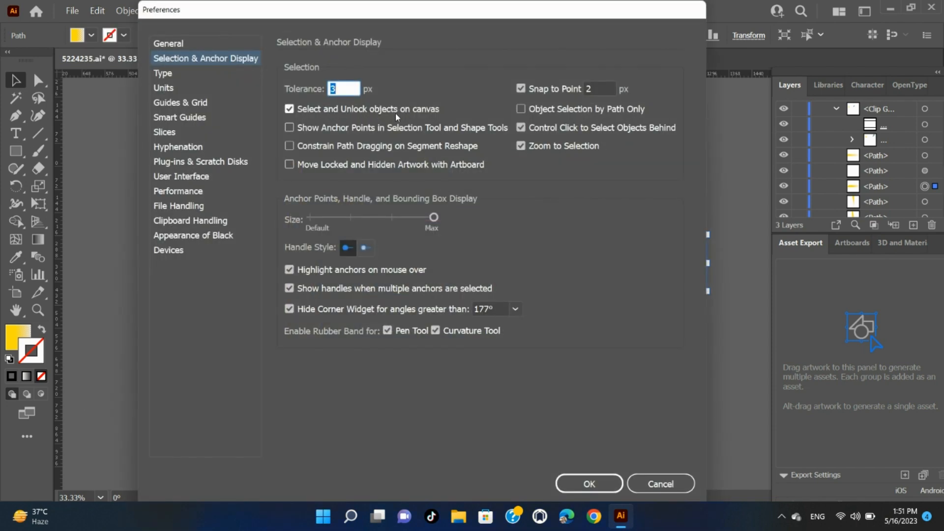
left_click(289, 110)
left_click(290, 111)
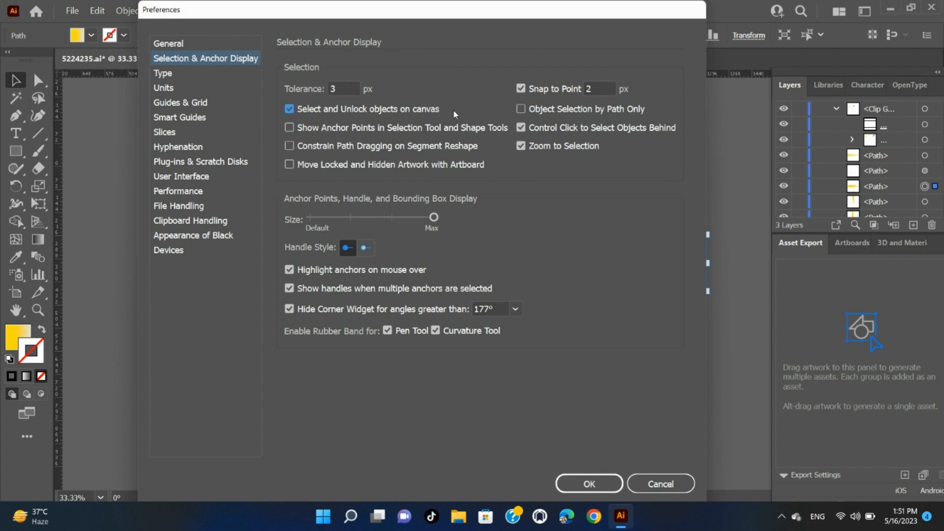
left_click(589, 484)
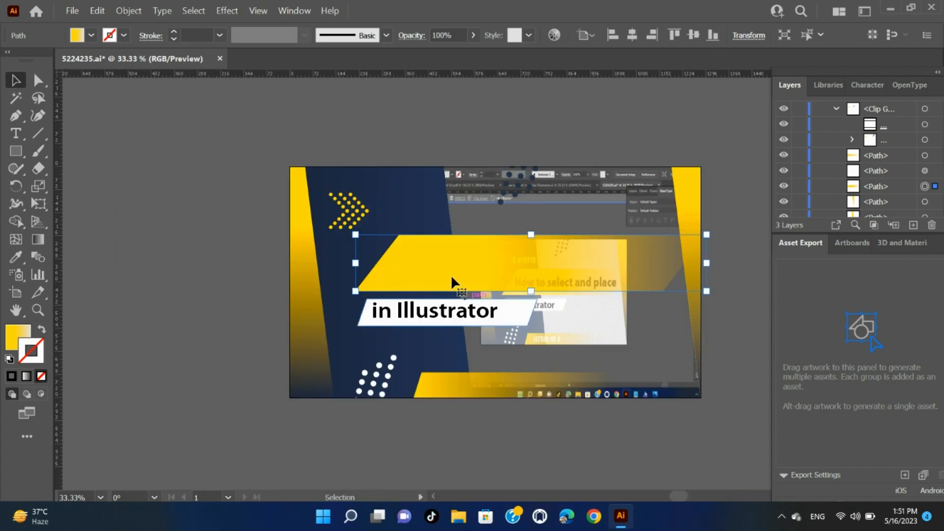
Step: Lock the large yellow banner's path and undo that layer change from the canvas
right_click(447, 265)
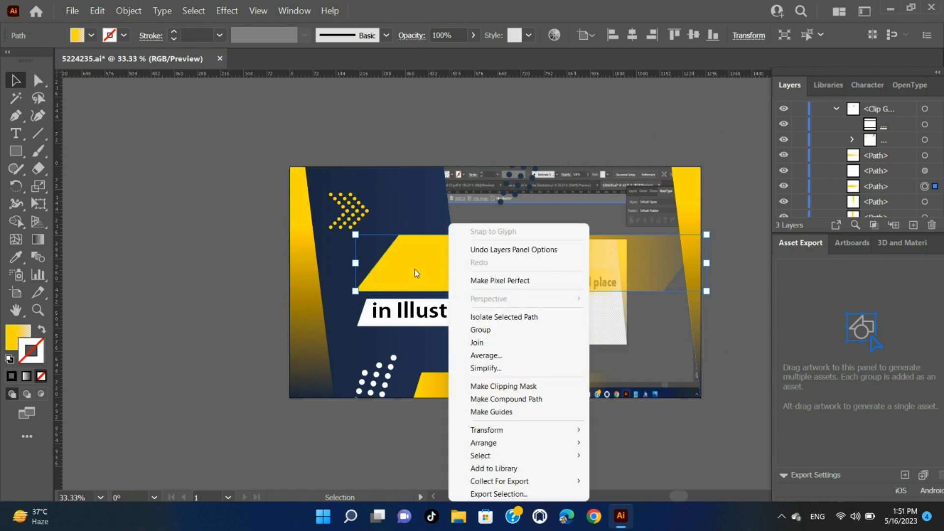
left_click(798, 186)
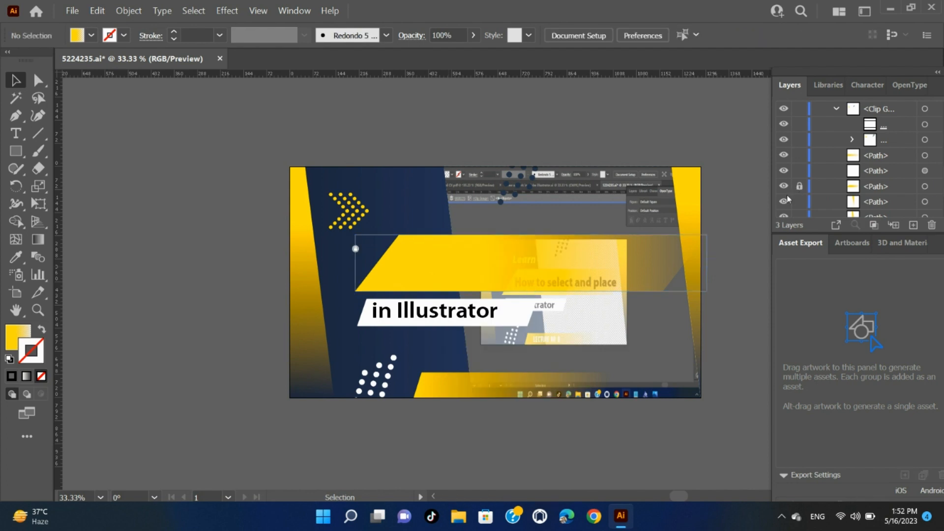
right_click(470, 249)
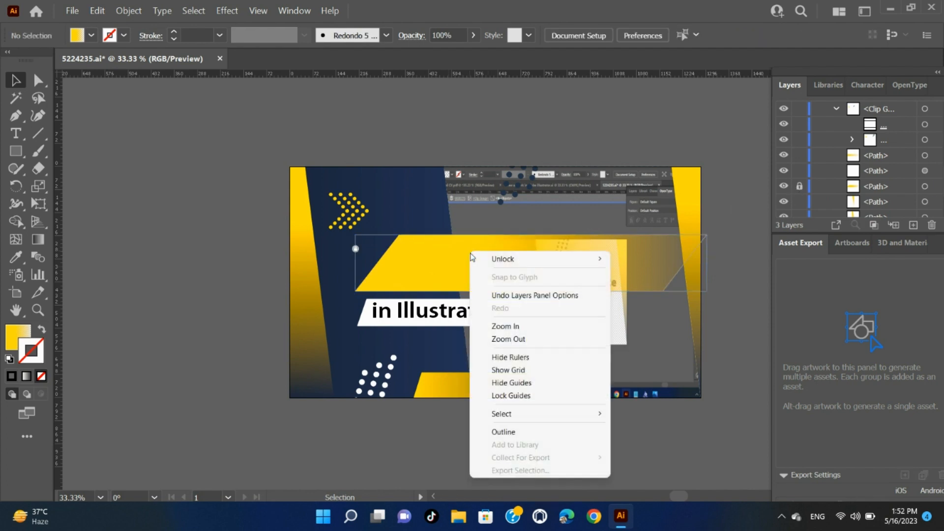
left_click(547, 297)
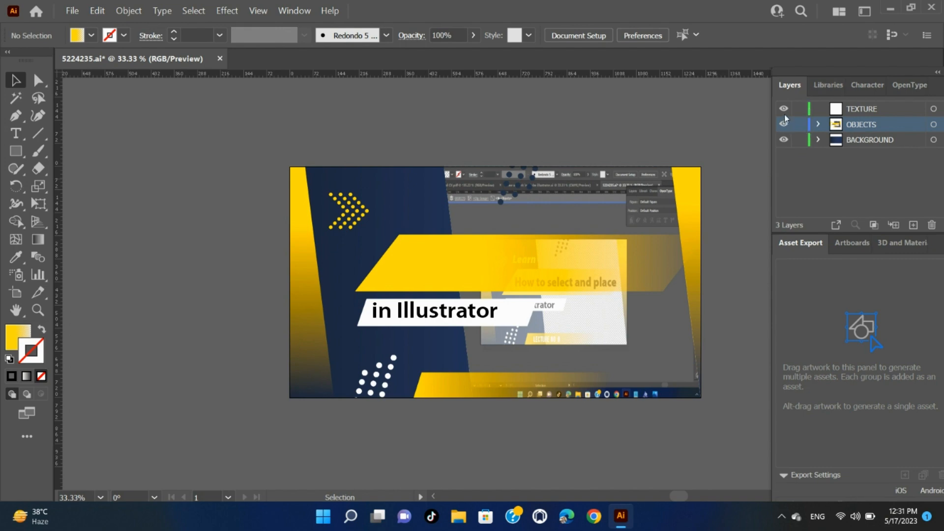
Step: Hide and reshow the BACKGROUND and OBJECTS layers individually, and all three layers together
left_click(784, 139)
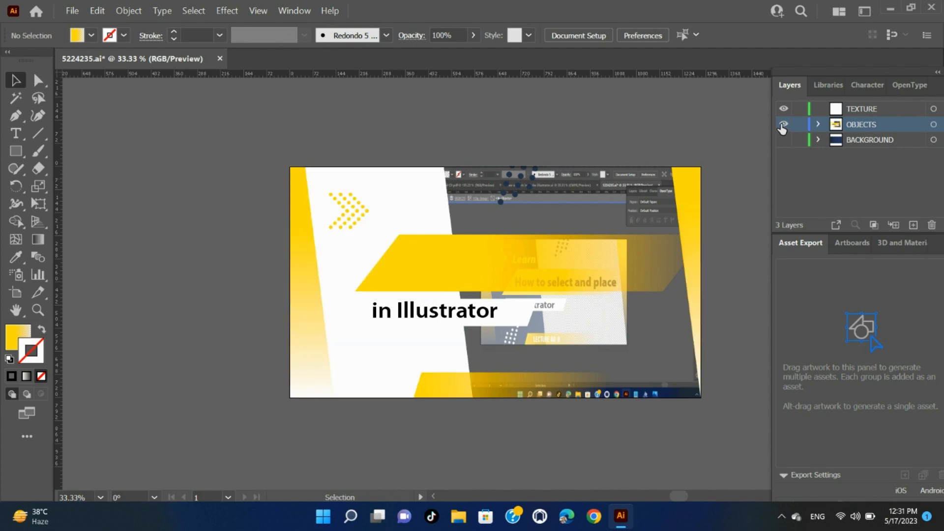
left_click(784, 140)
left_click(784, 126)
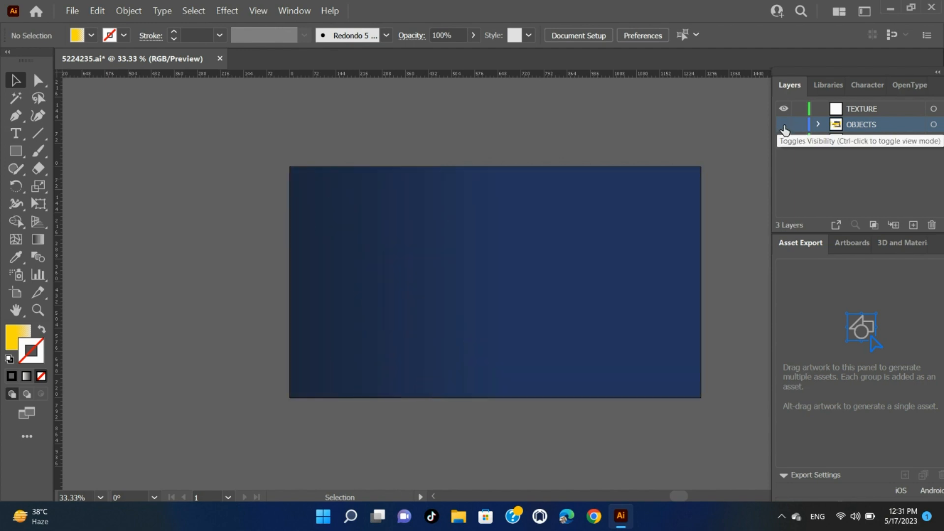
left_click(784, 125)
left_click(785, 141)
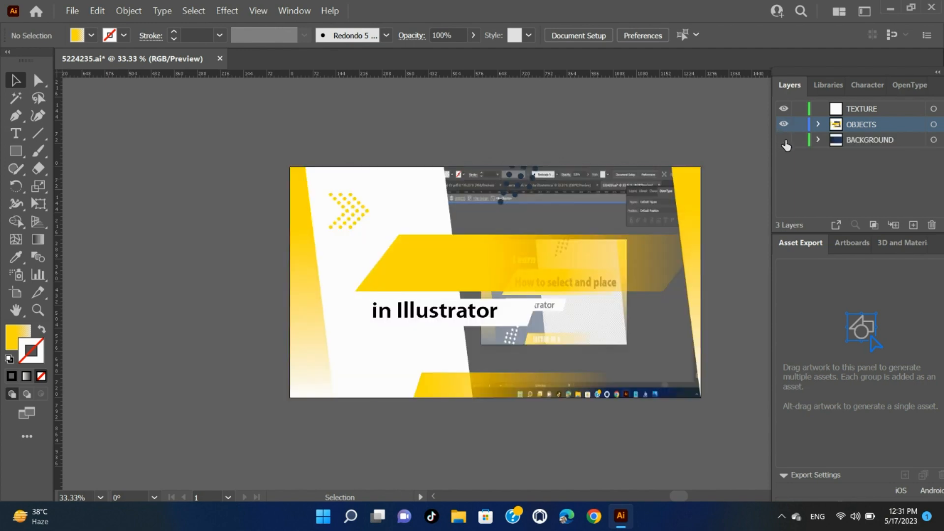
left_click(785, 141)
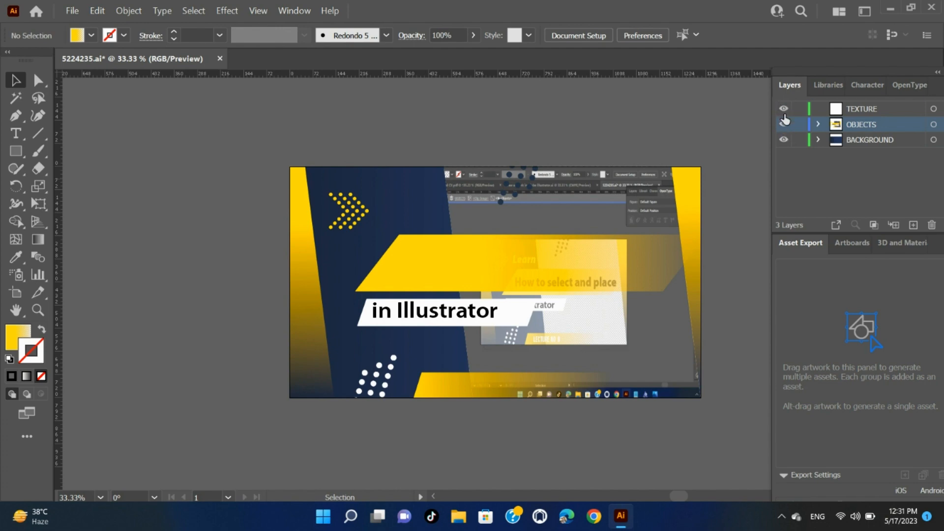
left_click_drag(784, 109, 783, 155)
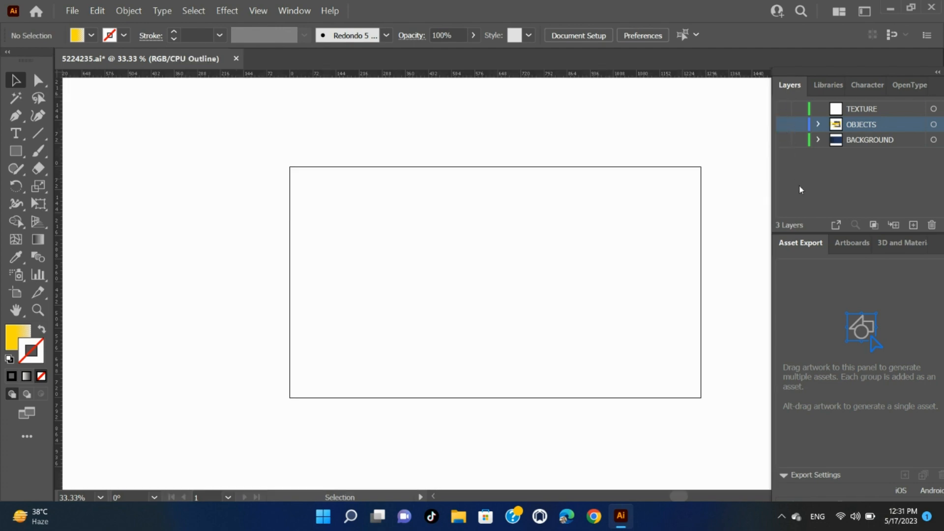
left_click_drag(784, 109, 801, 142)
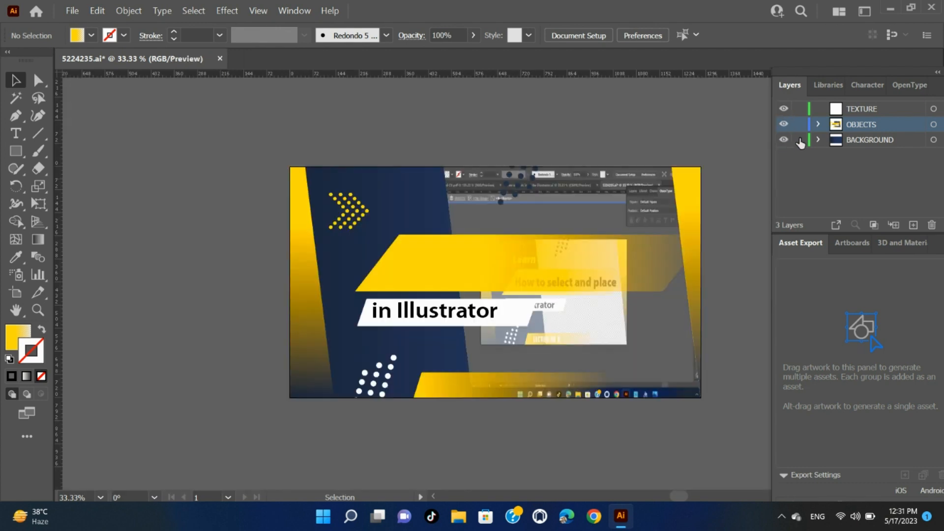
Step: Select the large yellow banner on the artboard, hide only that selection, and show it again
left_click(526, 268)
left_click(131, 12)
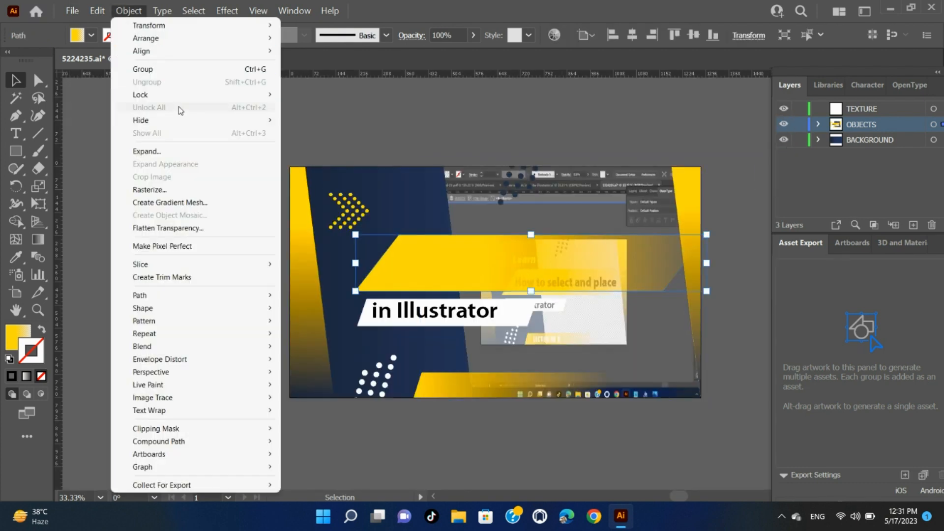
mouse_move(181, 96)
mouse_move(183, 121)
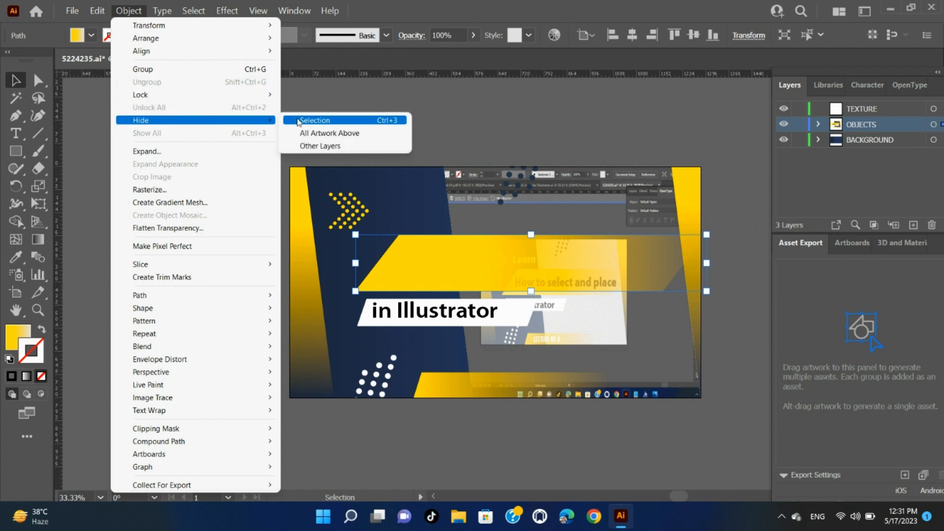
left_click(315, 120)
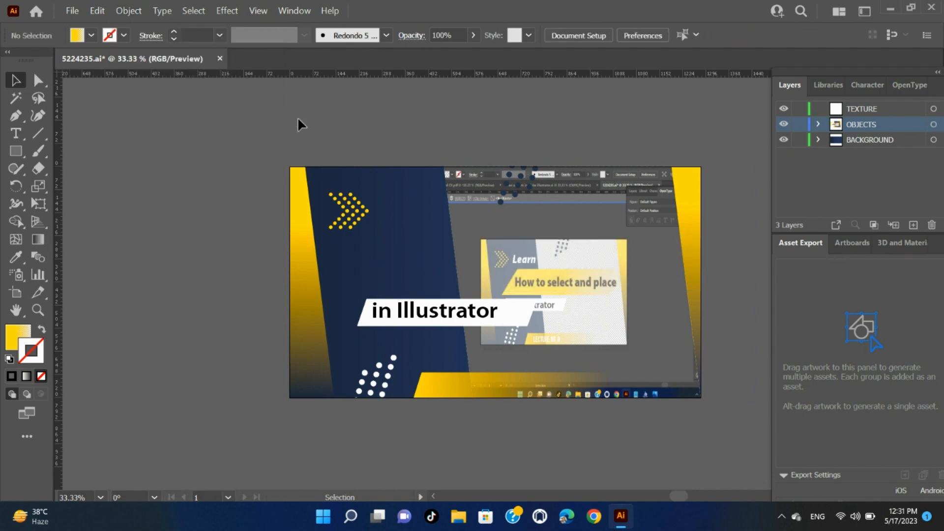
key("ctrl+alt+3")
Step: Hide all artwork above the selected yellow banner, and hide the layers other than OBJECTS
left_click(129, 10)
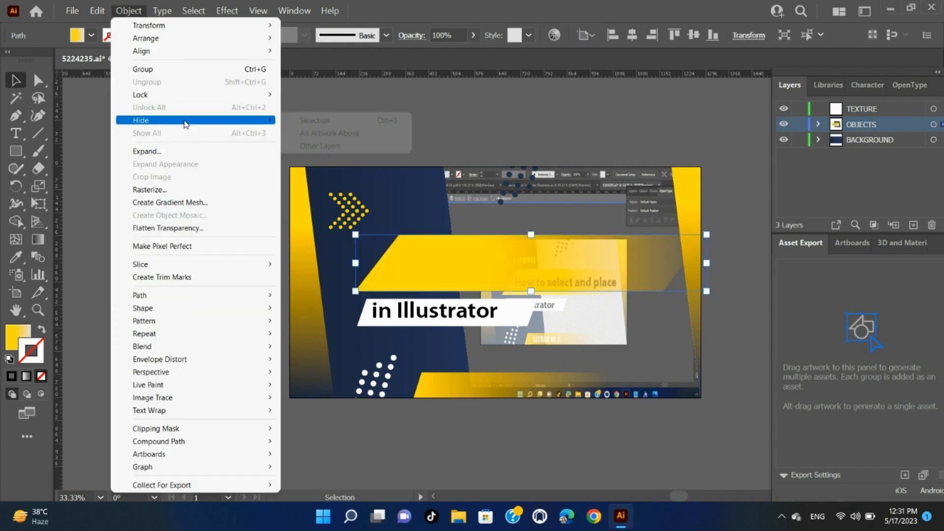
mouse_move(187, 120)
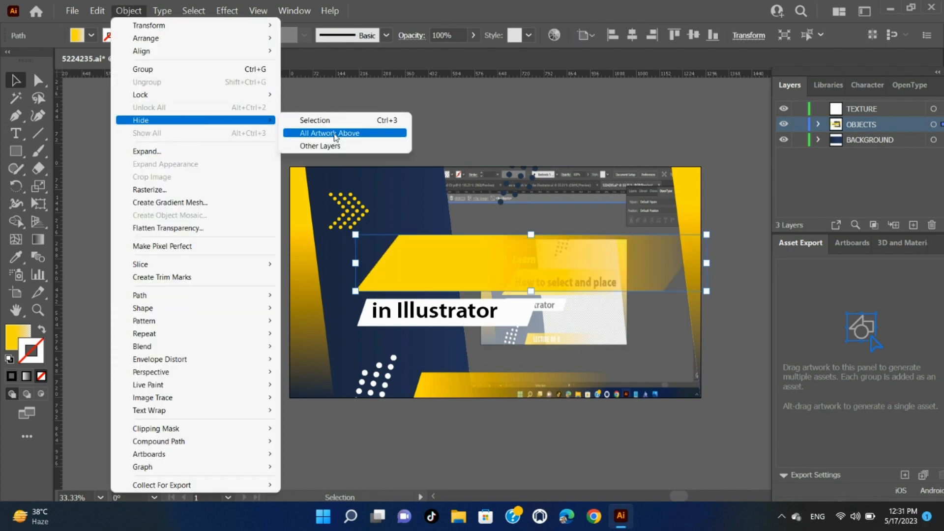
left_click(331, 134)
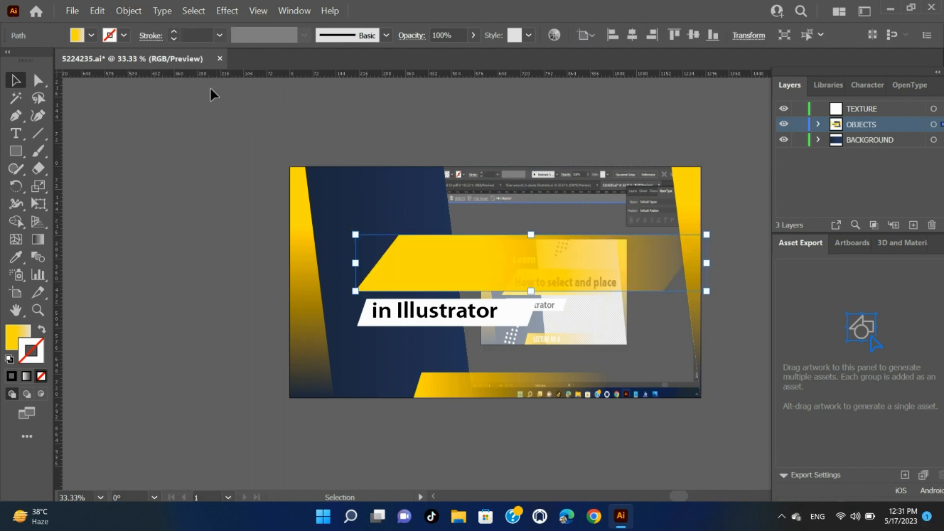
left_click(125, 11)
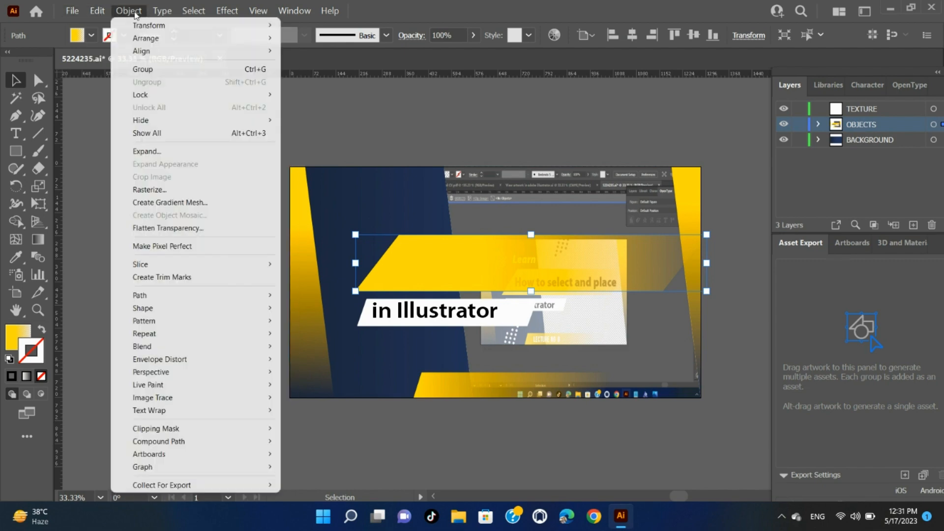
mouse_move(170, 123)
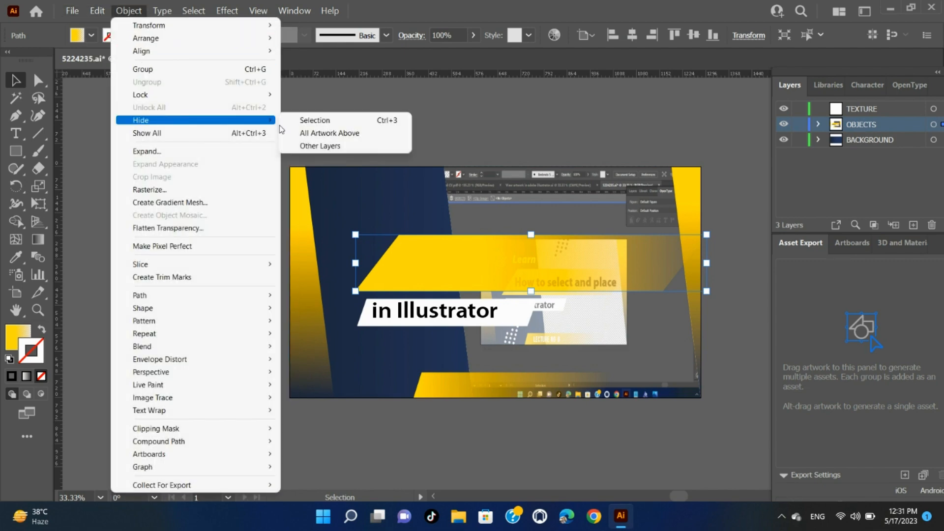
left_click(345, 146)
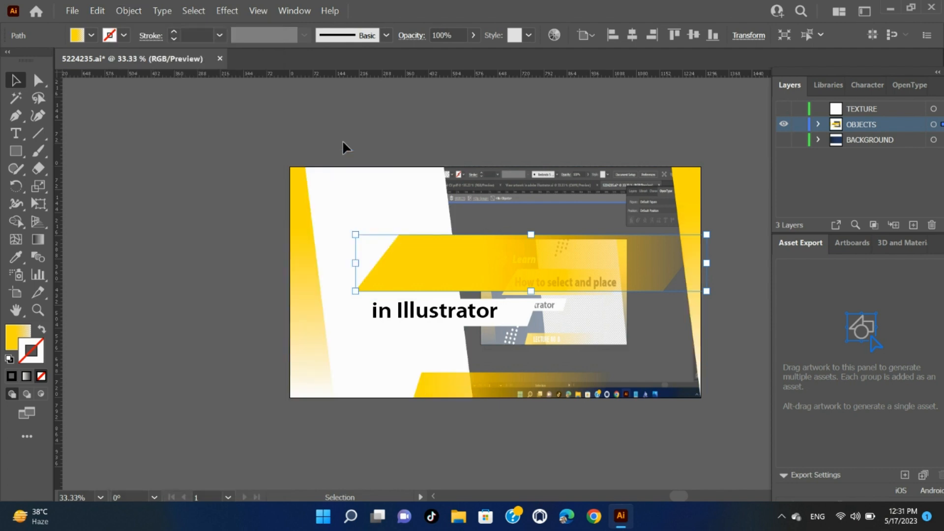
Step: Show all hidden artwork and make the BACKGROUND and TEXTURE layers visible again
left_click(127, 10)
mouse_move(168, 123)
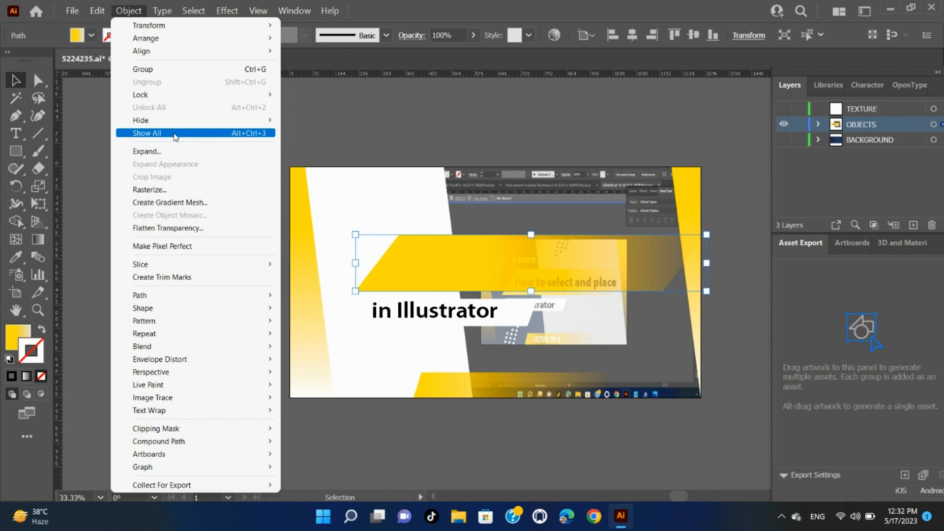
left_click(175, 134)
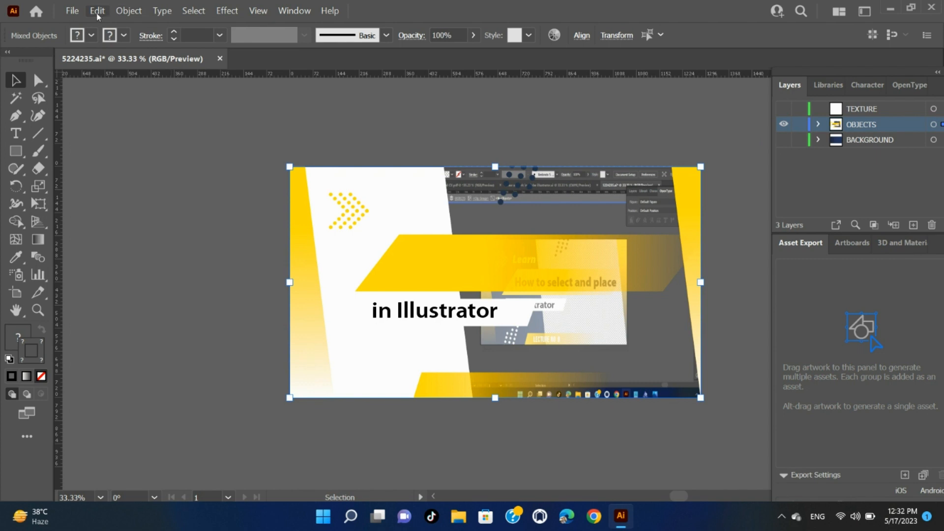
left_click(122, 11)
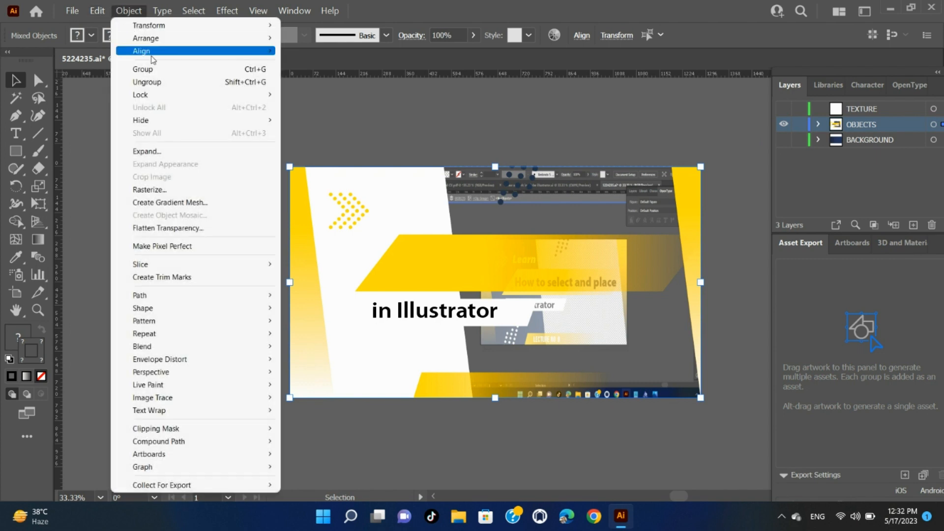
mouse_move(211, 96)
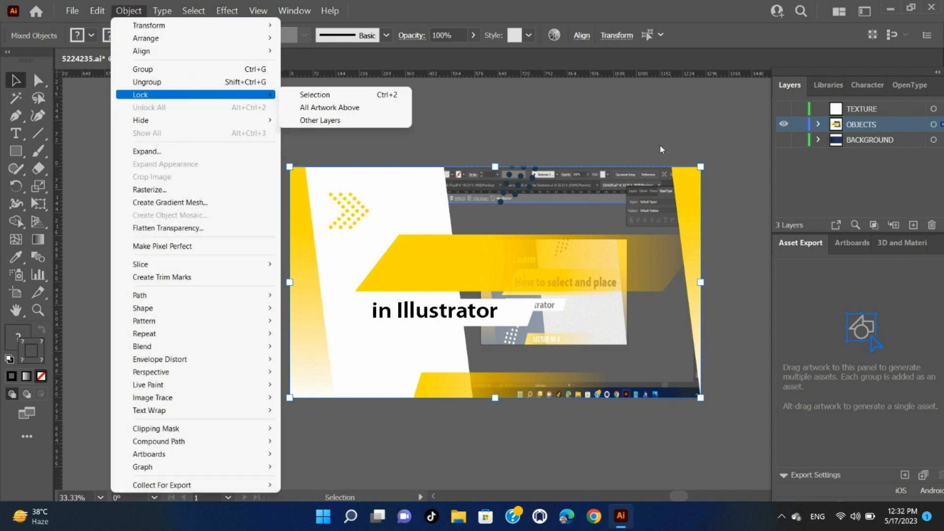
left_click(784, 139)
left_click(784, 109)
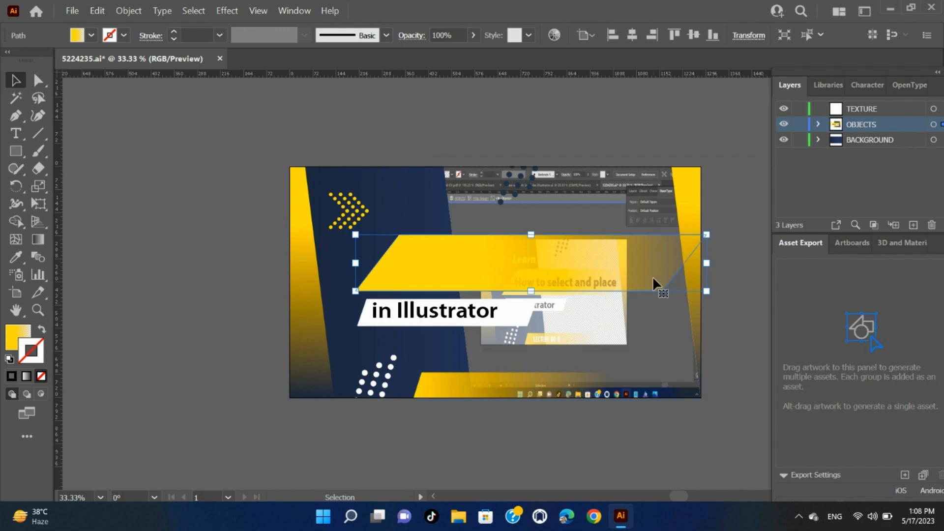
Step: Delete the selected yellow banner and undo it, once directly and once with the Clear command
key("Delete")
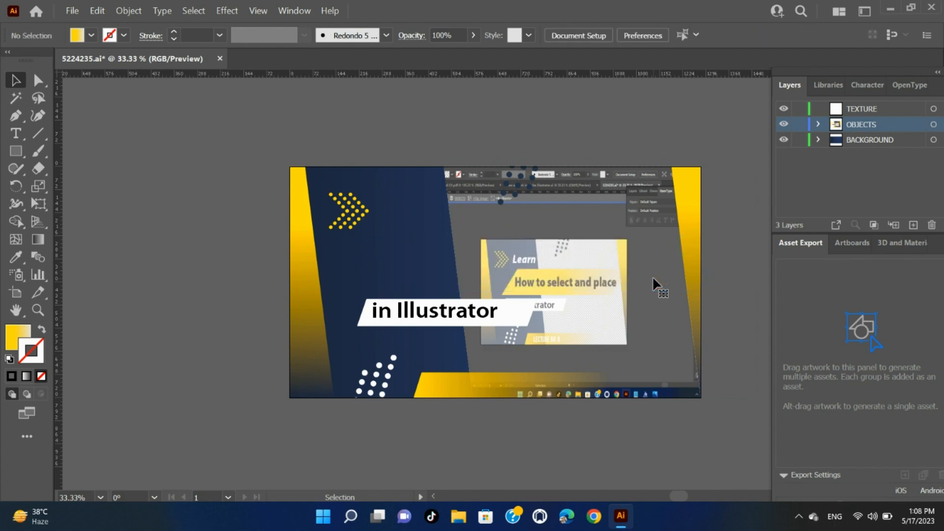
key("ctrl+z")
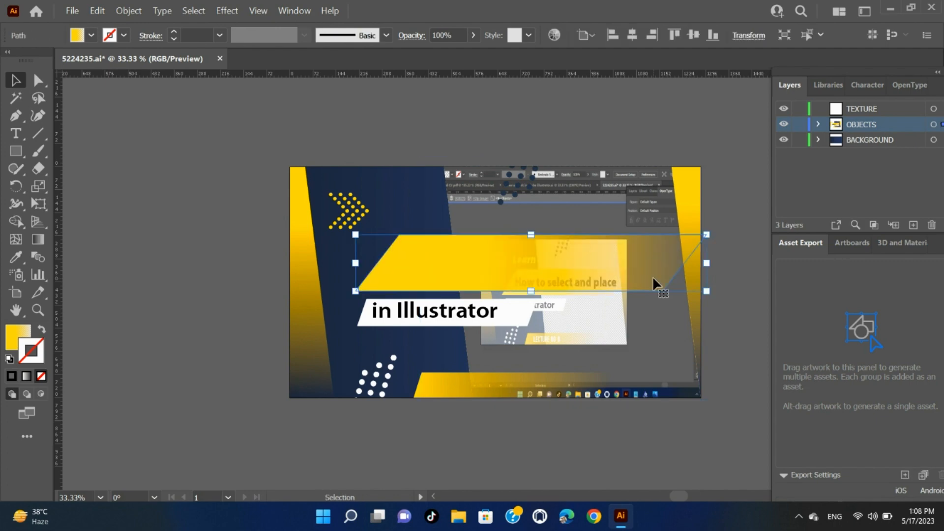
left_click(98, 11)
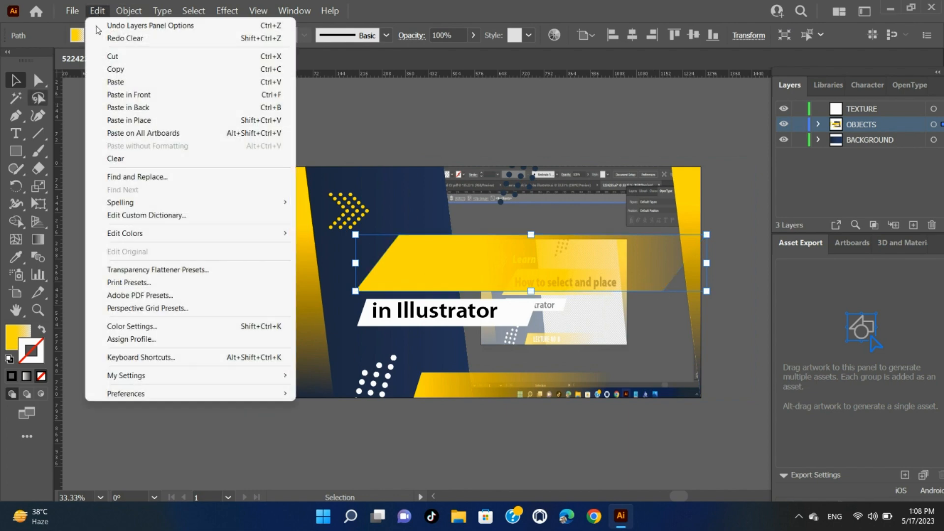
left_click(157, 165)
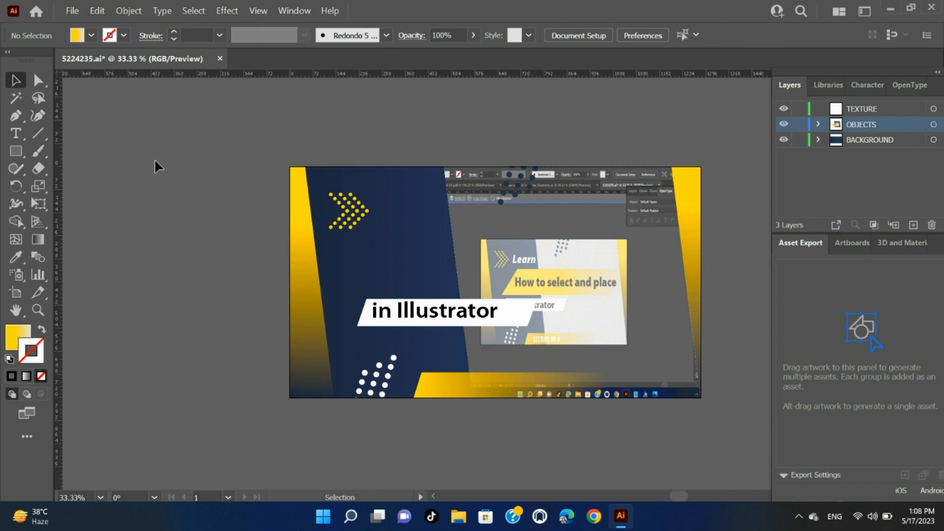
key("ctrl+z")
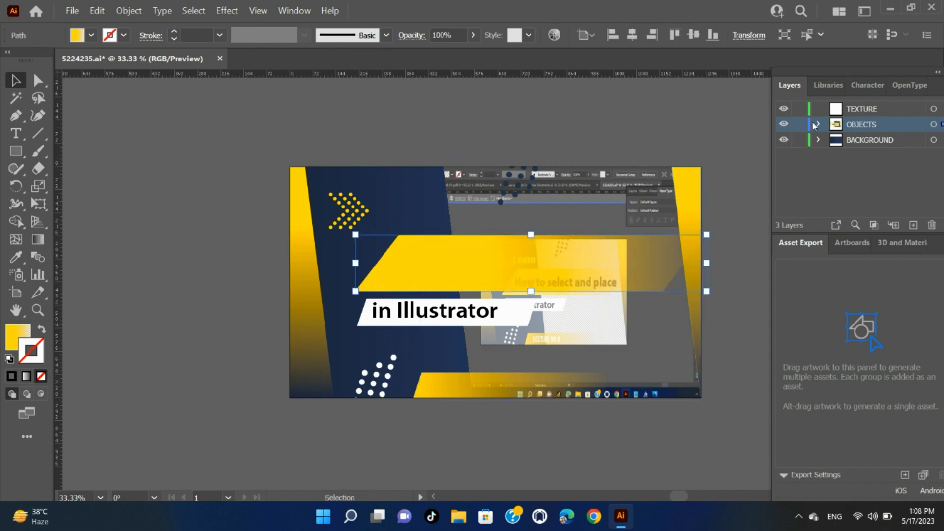
Step: Delete the large yellow banner's path from within the expanded OBJECTS layer and undo the deletion
left_click(816, 125)
scroll(870, 184, "down", 3)
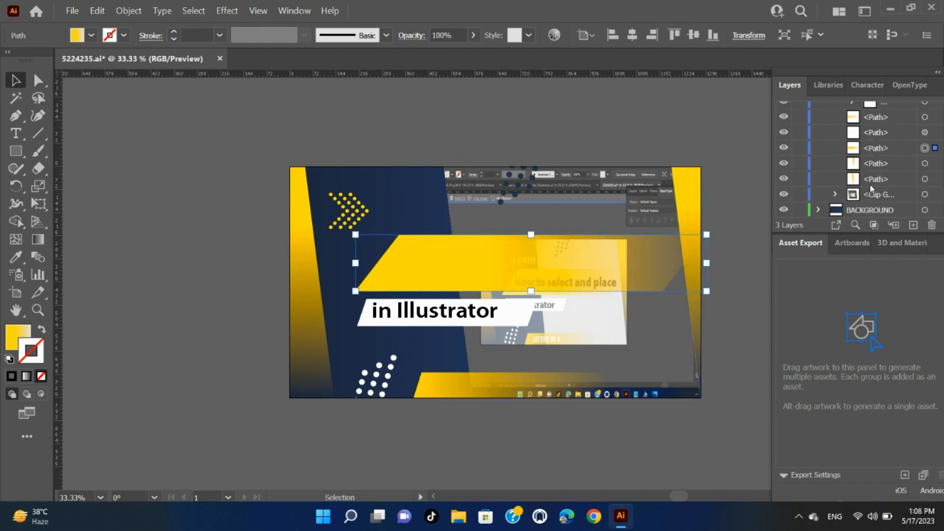
left_click(870, 148)
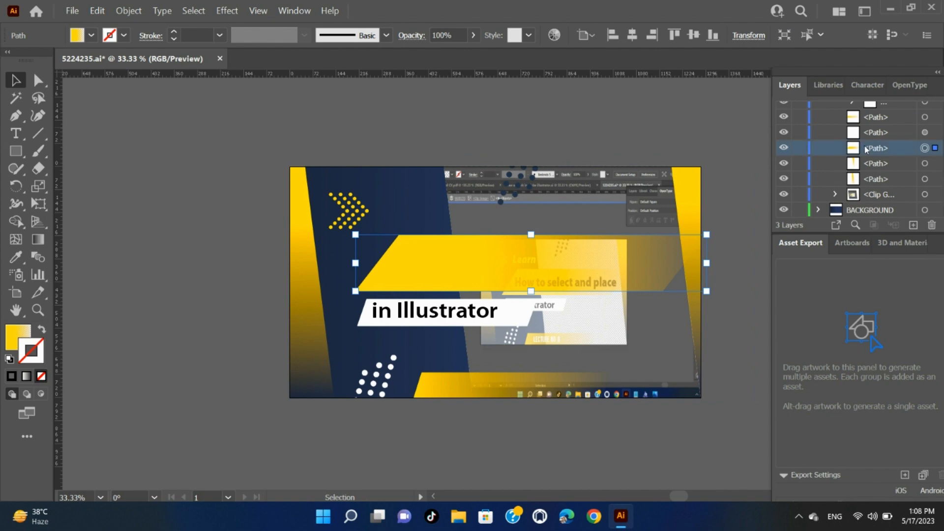
left_click(933, 225)
key("ctrl+z")
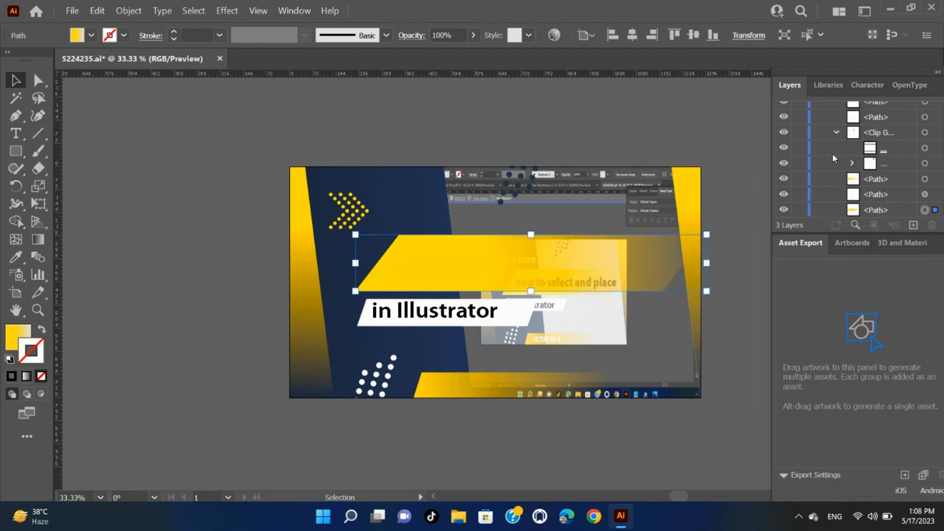
Step: Delete the "in Illustrator" text object from the OBJECTS layer's contents and undo the deletion
scroll(832, 152, "up", 5)
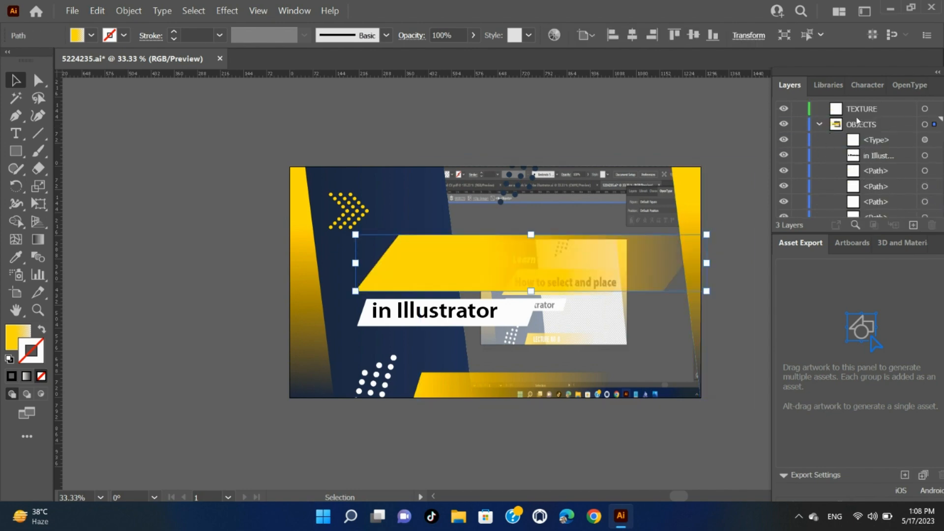
left_click(864, 158)
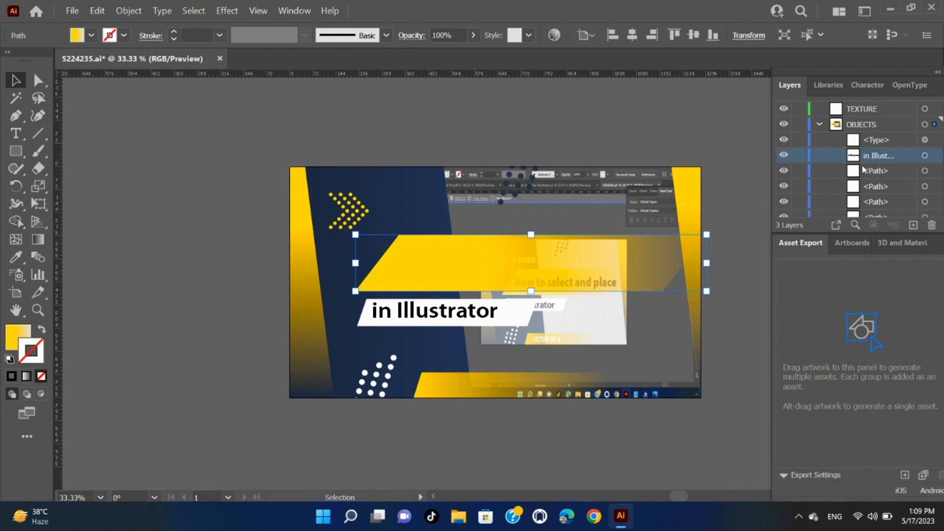
left_click(932, 225)
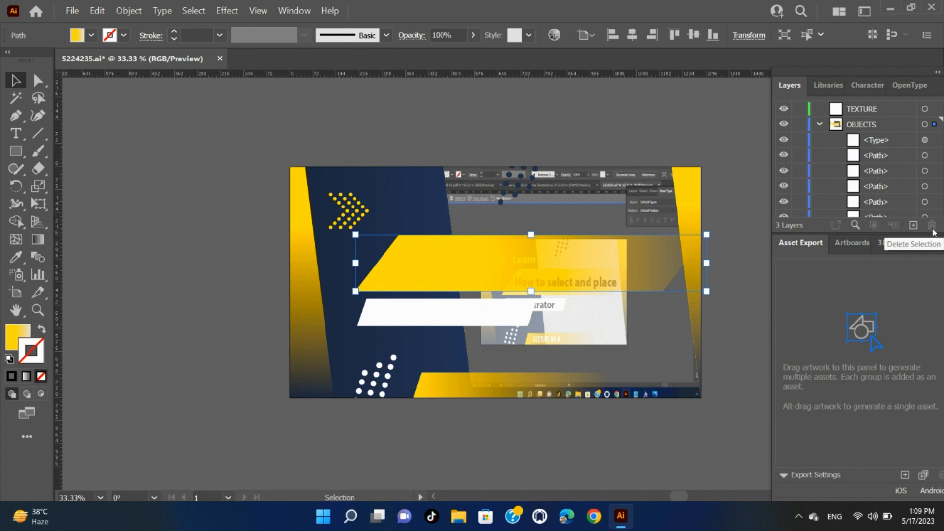
key("ctrl+z")
Step: Hide the "in Illustrator" text object and the whole OBJECTS layer
left_click(787, 155)
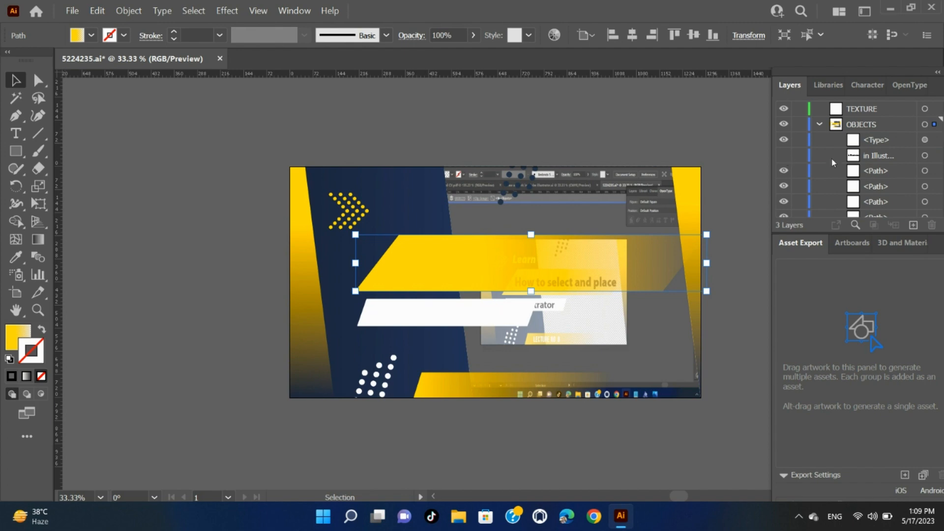
left_click(882, 159)
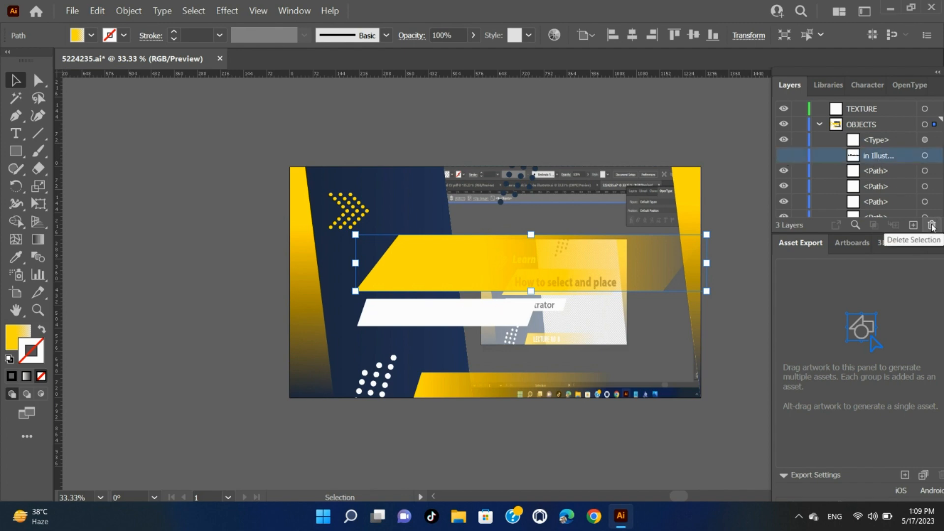
left_click(783, 124)
Step: Delete the hidden OBJECTS layer together with its artwork and undo the deletion
left_click(881, 124)
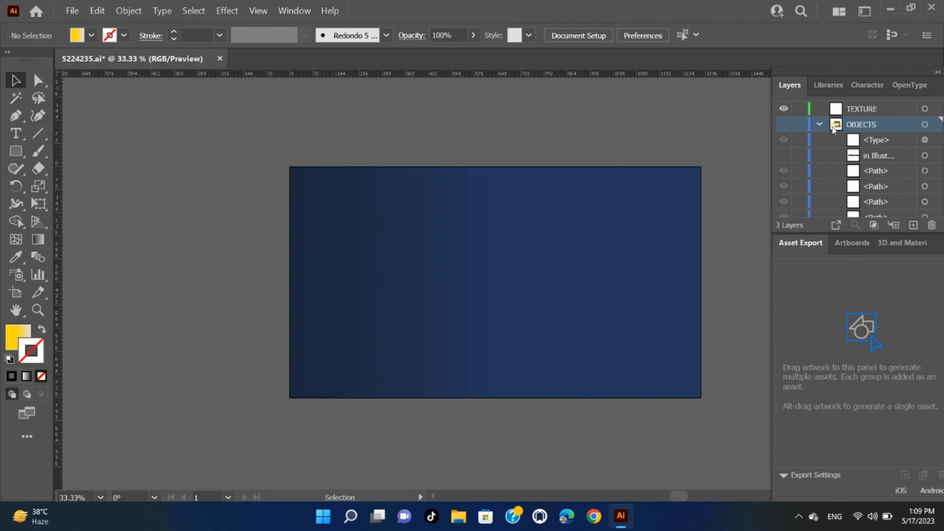
left_click(932, 224)
left_click(541, 277)
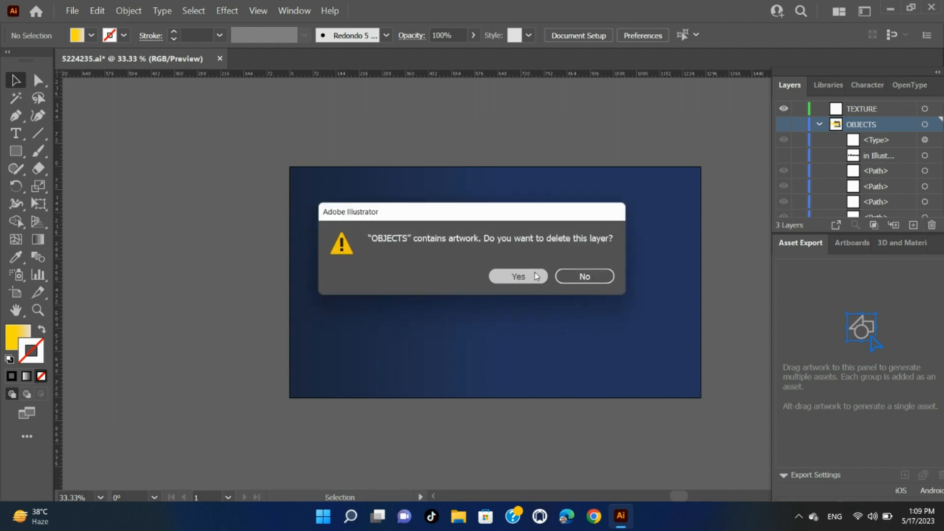
key("ctrl+z")
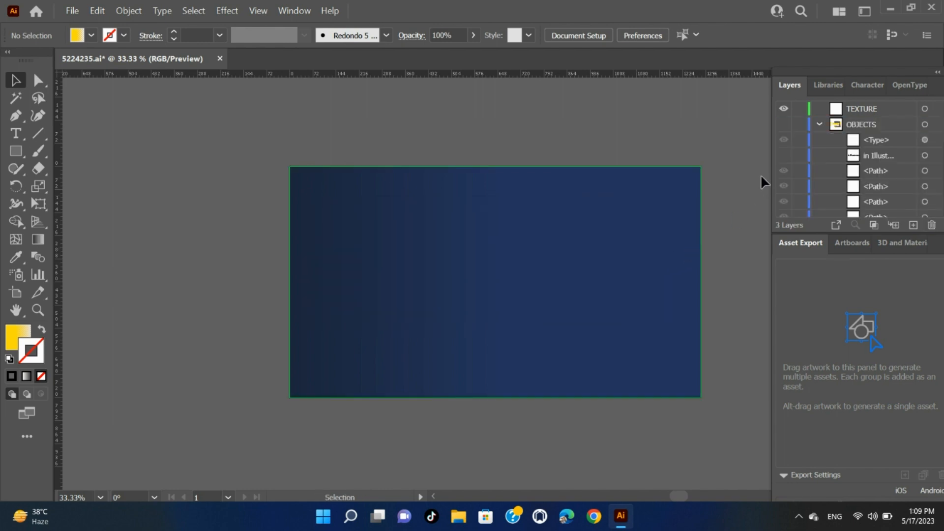
Step: Show the OBJECTS layer and its "in Illustrator" text again, and select the collapsed layer
left_click(784, 124)
left_click(784, 155)
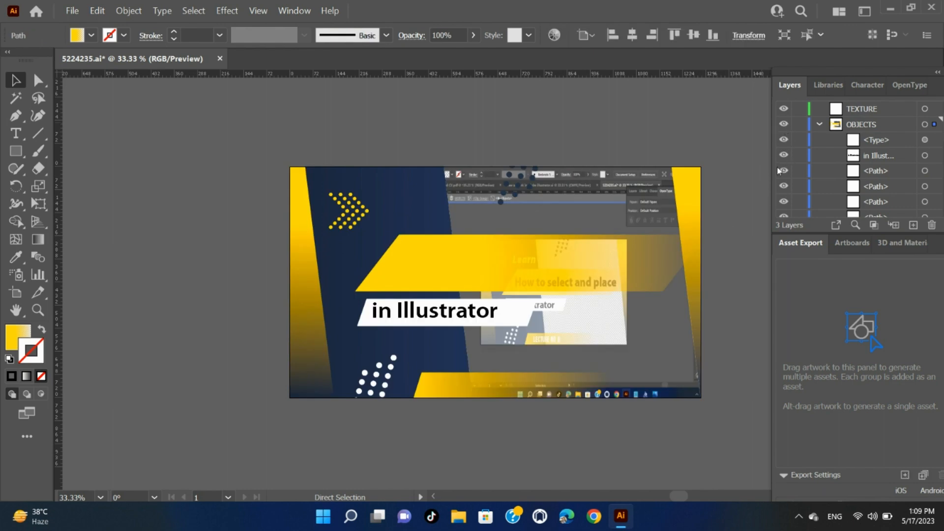
left_click(820, 124)
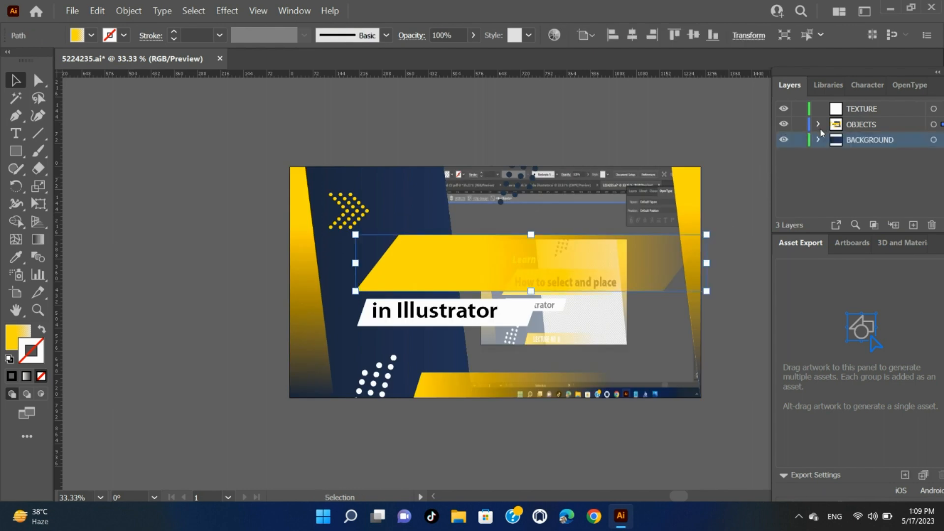
left_click(868, 125)
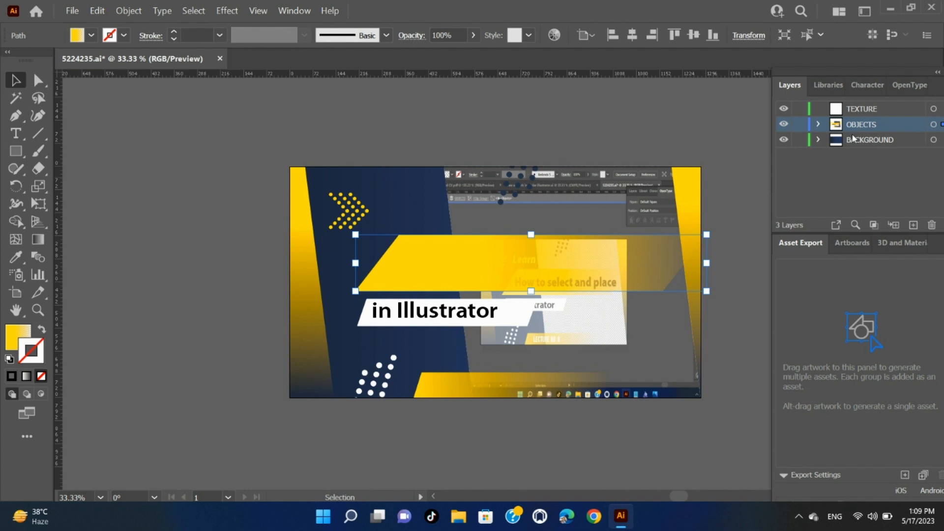